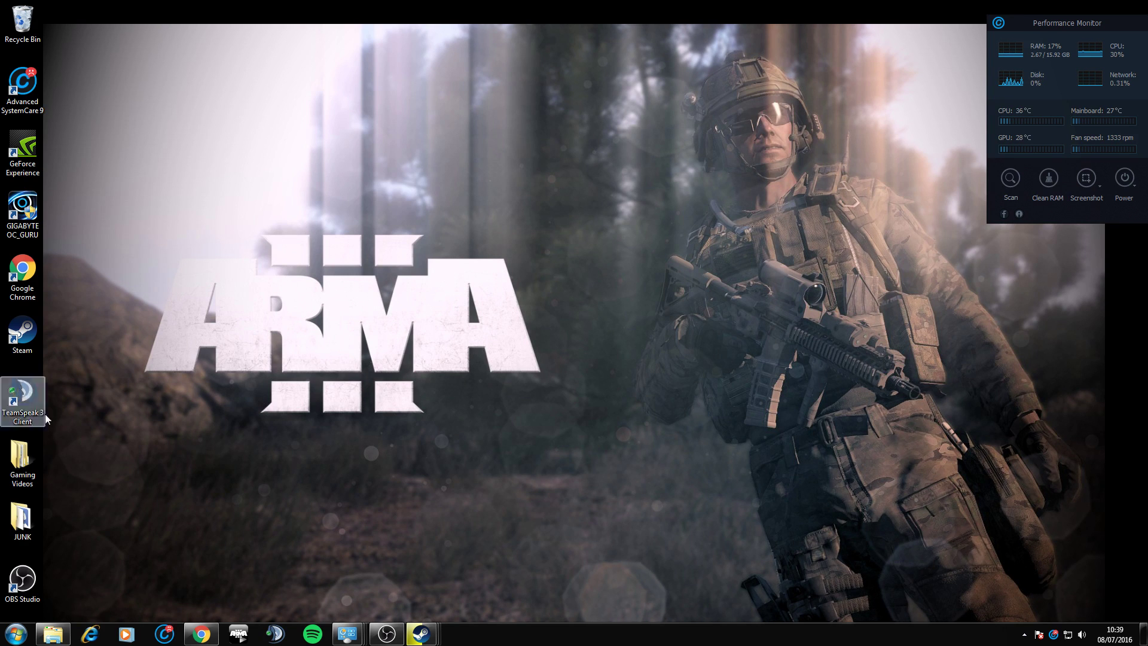
# Step: Launch NVIDIA Control Panel by searching 'nv' and show the Scaling tab at 1920 x 1080, 60Hz
pyautogui.click(13, 638)
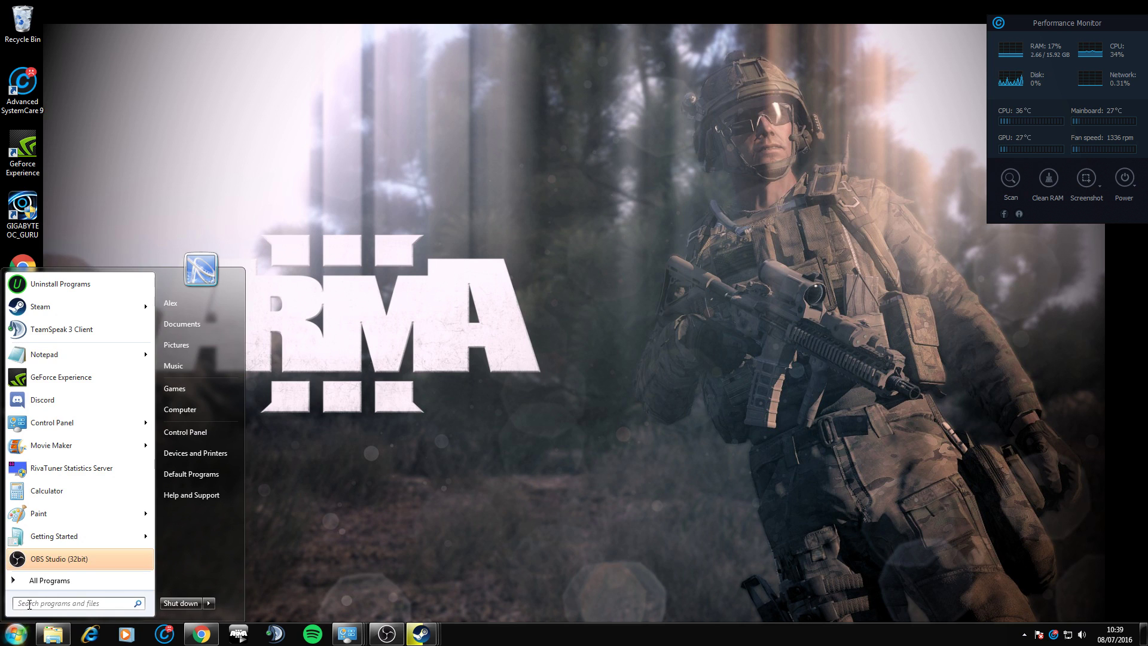
pyautogui.write('nv')
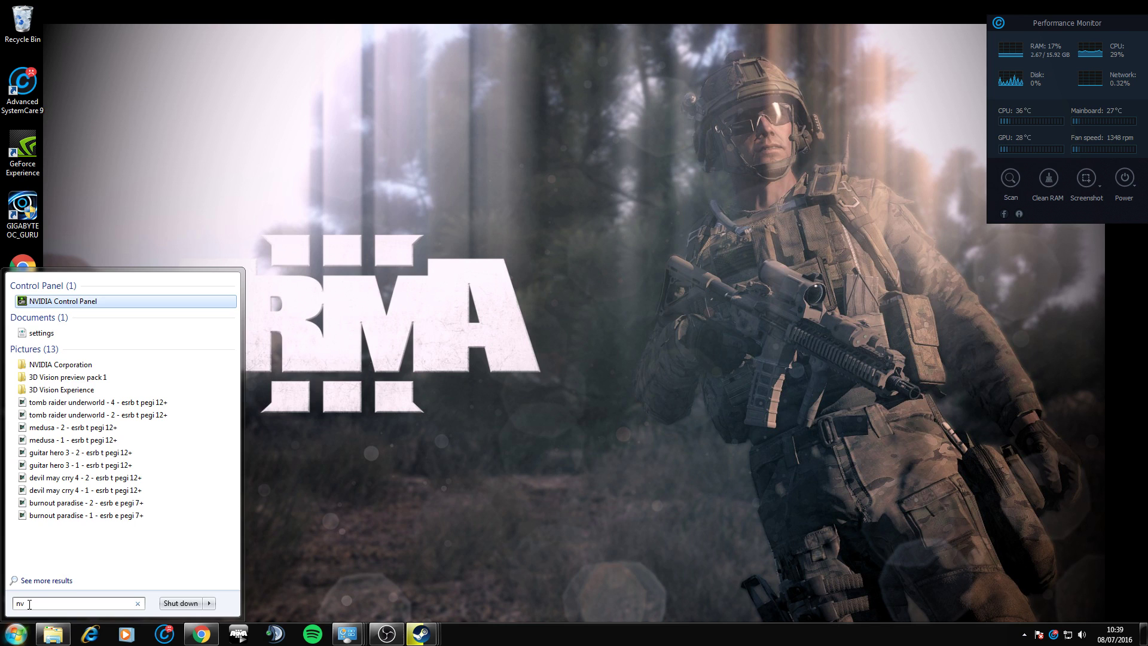
pyautogui.press('Return')
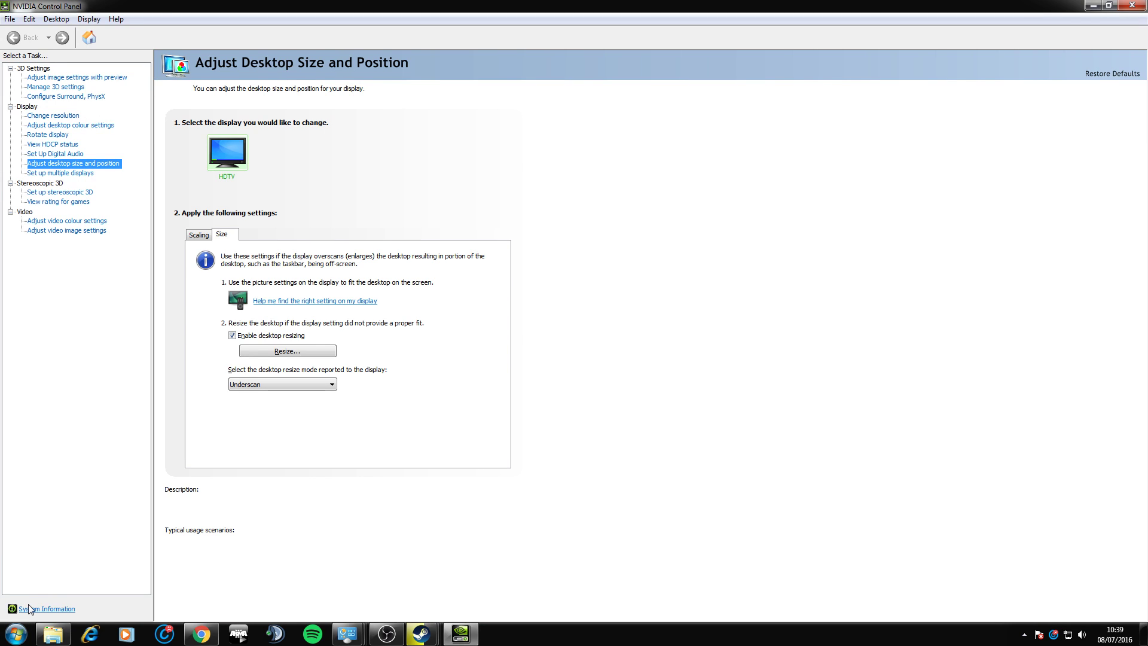
pyautogui.click(199, 235)
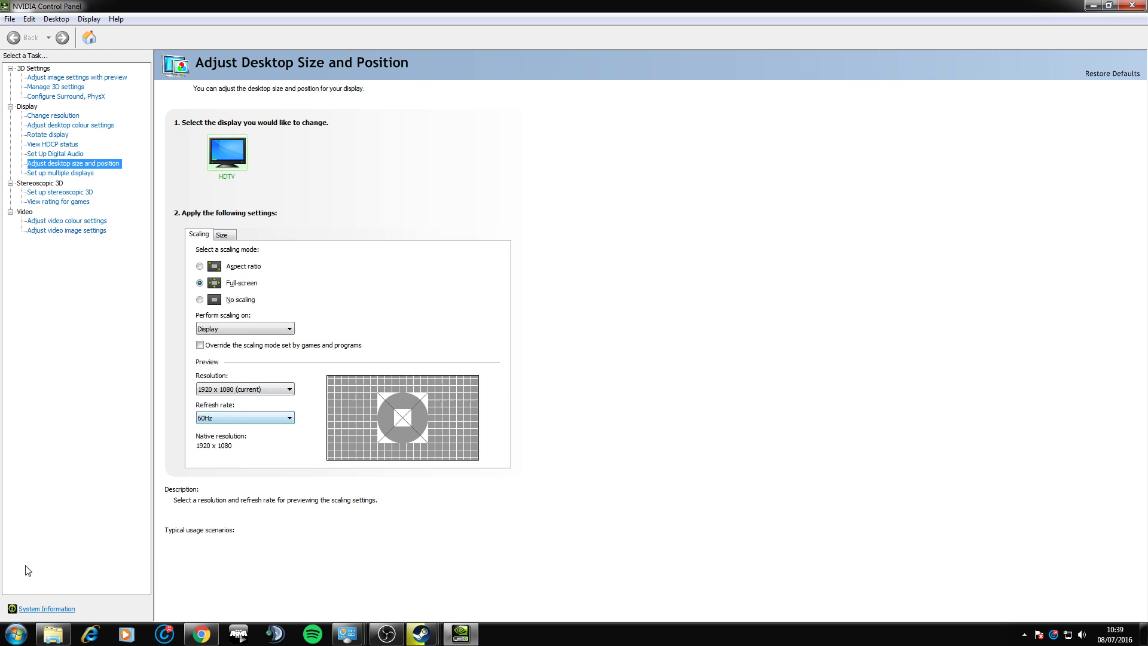
# Step: Go to Control Panel > Appearance and Personalization > Display > Adjust resolution
pyautogui.click(17, 634)
pyautogui.click(185, 432)
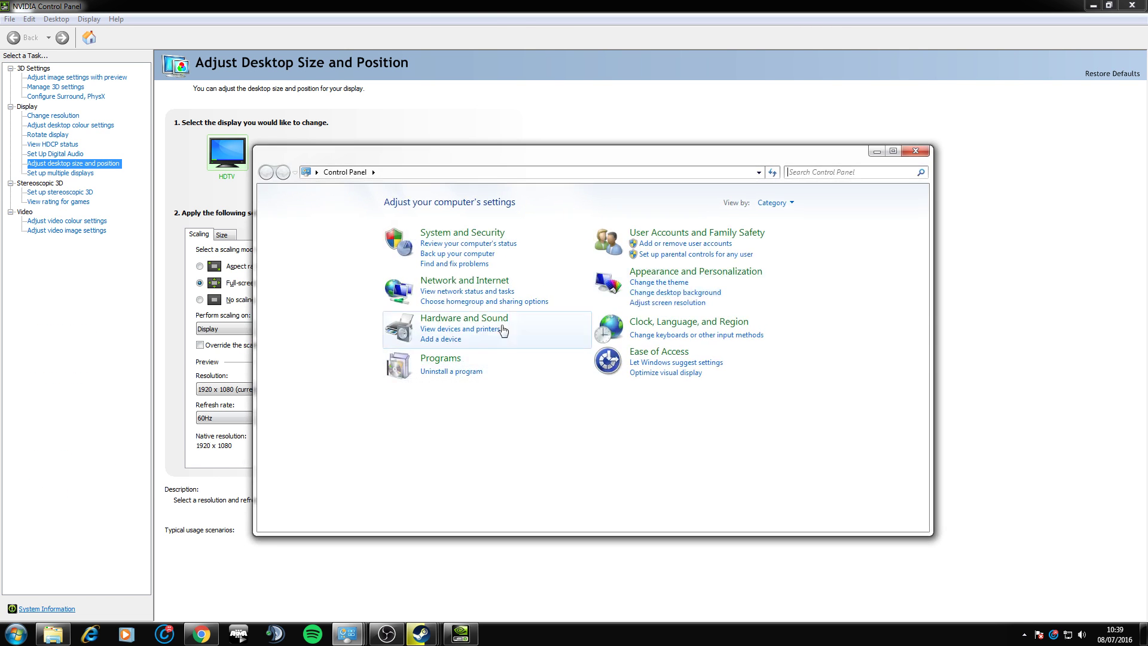
pyautogui.click(656, 274)
pyautogui.click(426, 241)
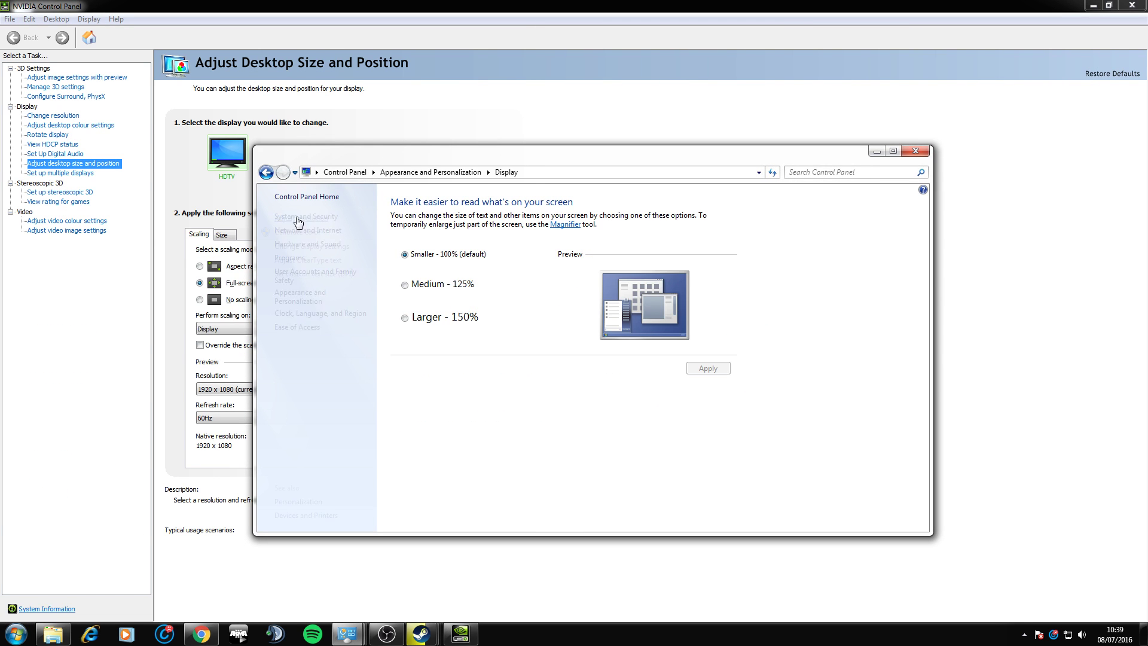
pyautogui.click(296, 219)
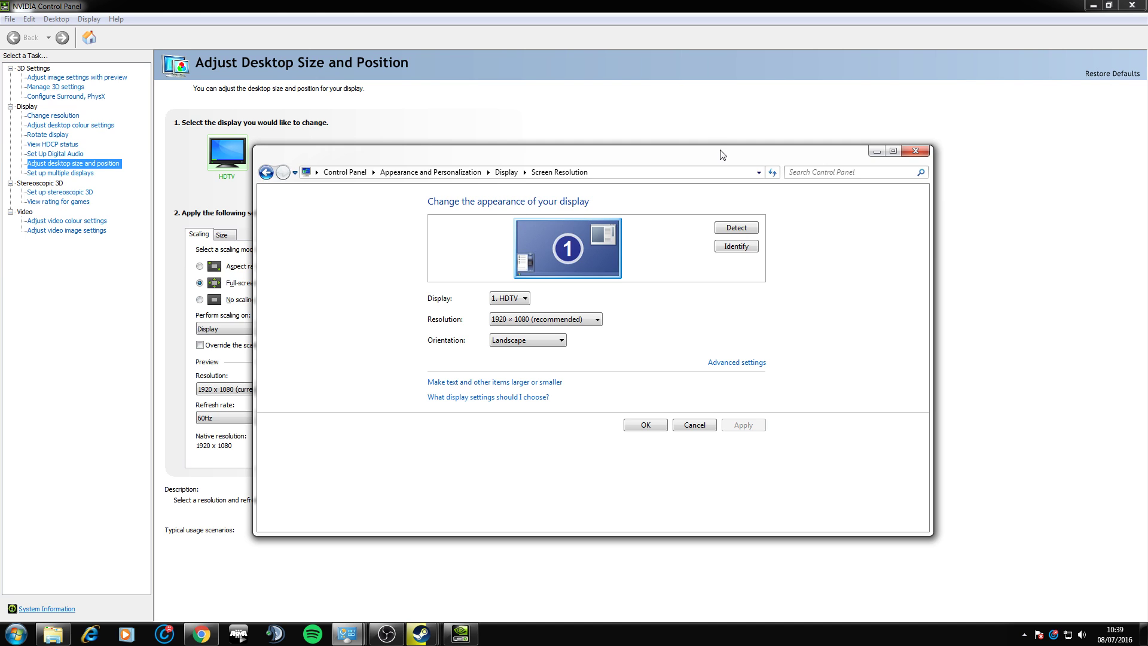
# Step: Move the Screen Resolution window aside and confirm the resolution list stays at 1920 × 1080
pyautogui.moveTo(721, 156); pyautogui.dragTo(796, 52)
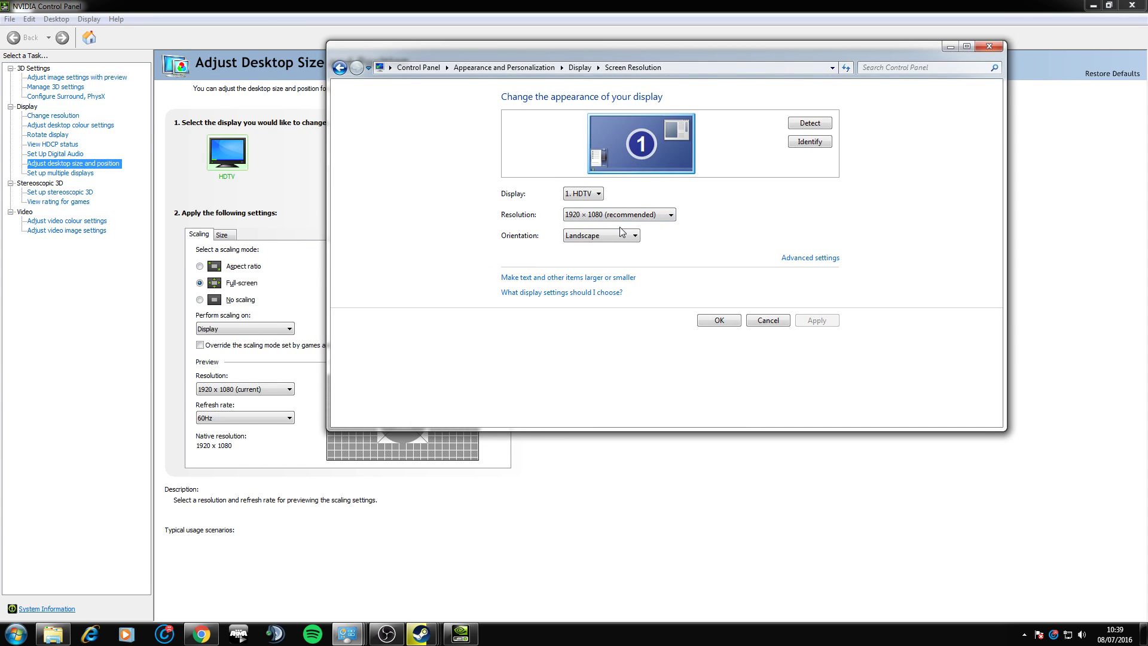
pyautogui.click(607, 215)
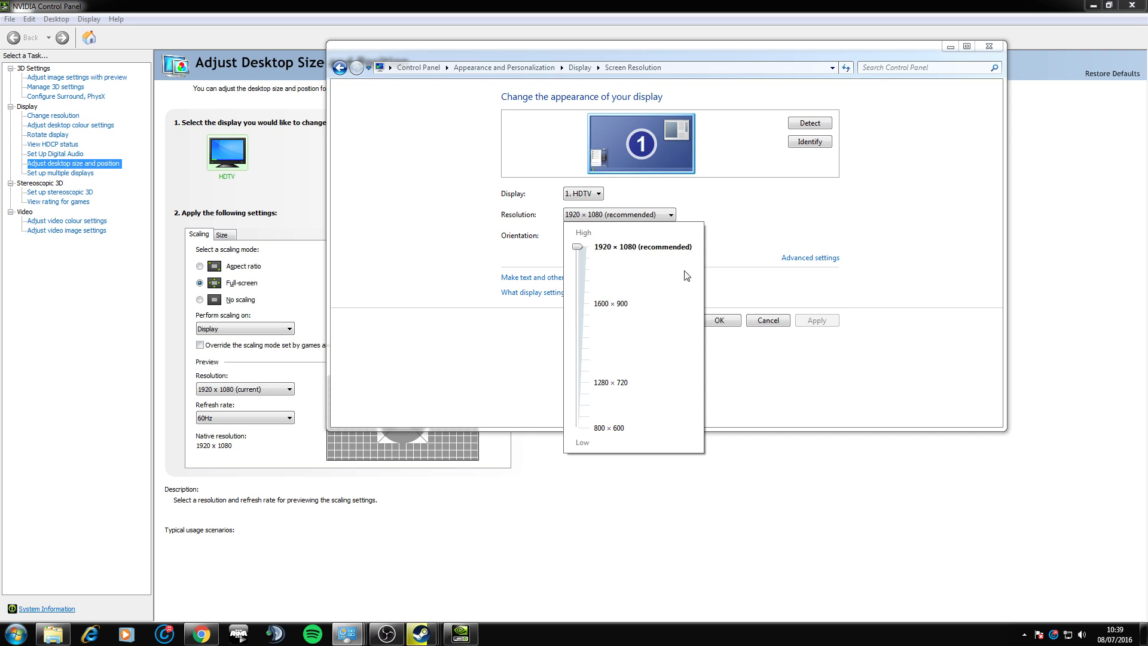
pyautogui.click(744, 206)
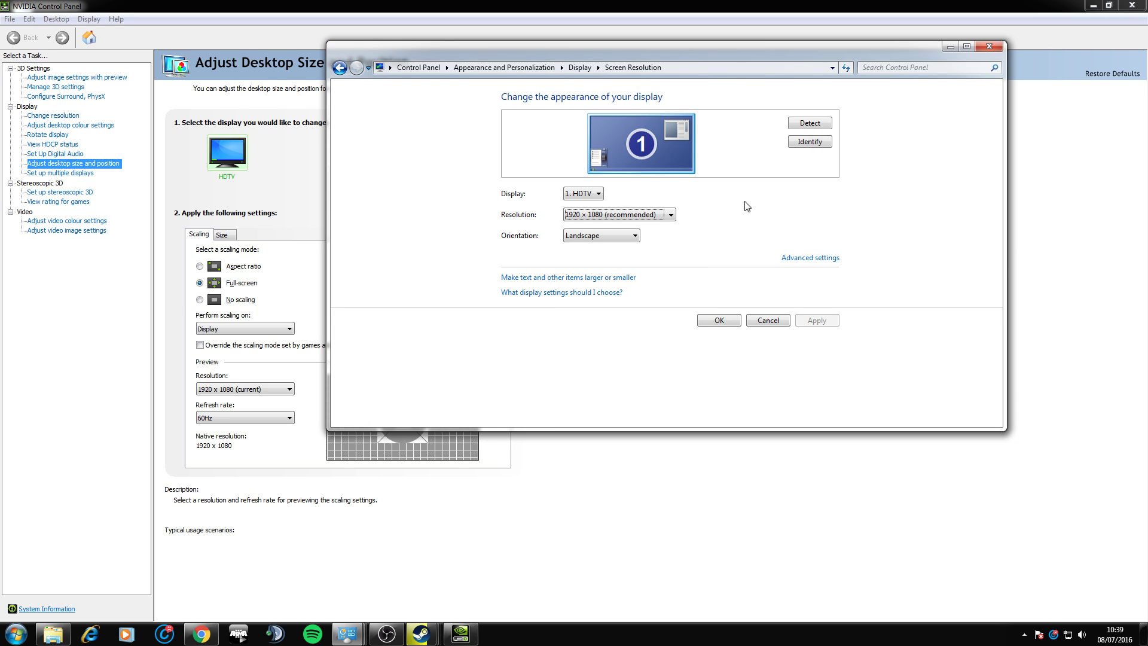
# Step: Close Screen Resolution and check the NVIDIA preview resolution stays at 1920 x 1080
pyautogui.click(988, 47)
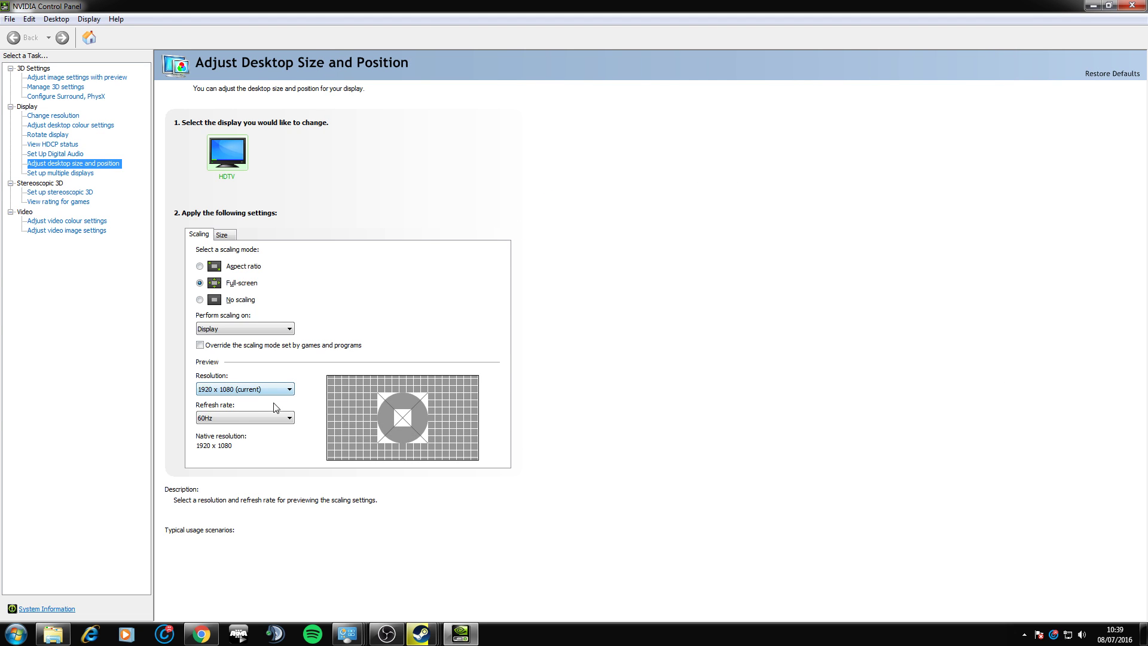
pyautogui.click(240, 392)
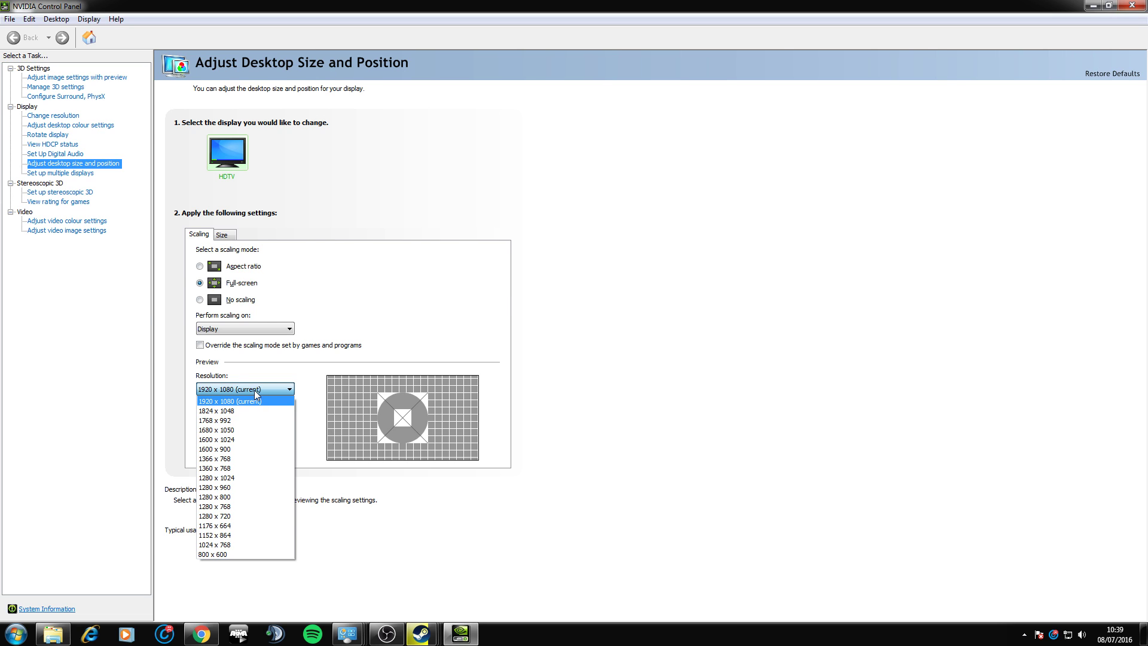
pyautogui.click(254, 390)
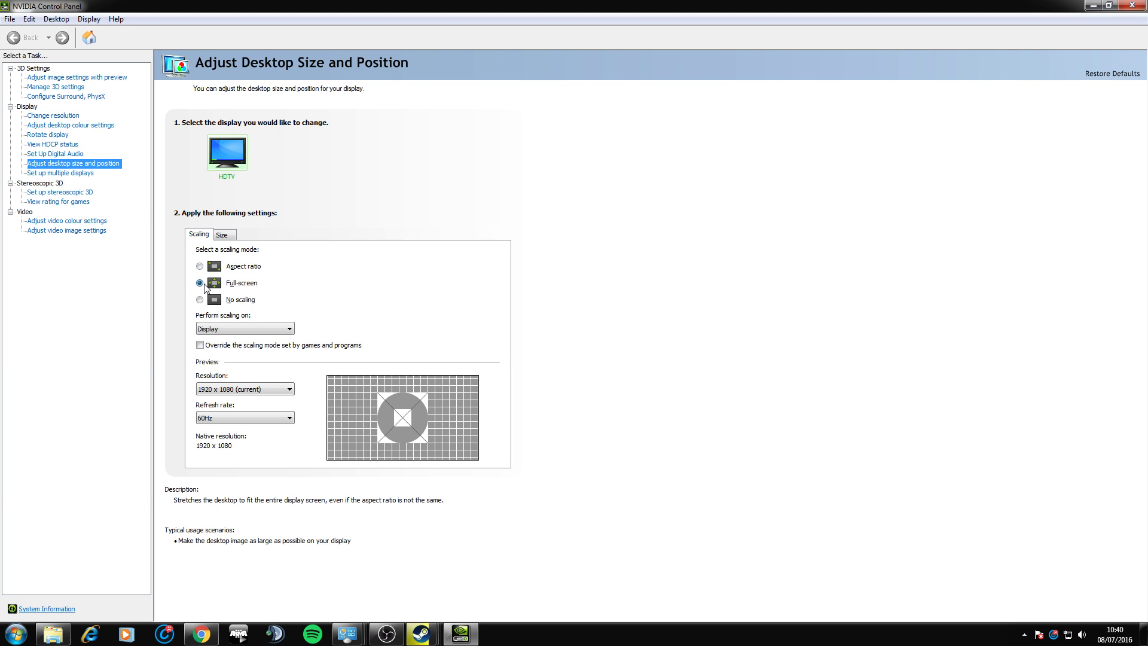
# Step: Keep scaling performed on Display, then bring up the Size tab's desktop resizing options
pyautogui.doubleClick(217, 329)
pyautogui.click(221, 330)
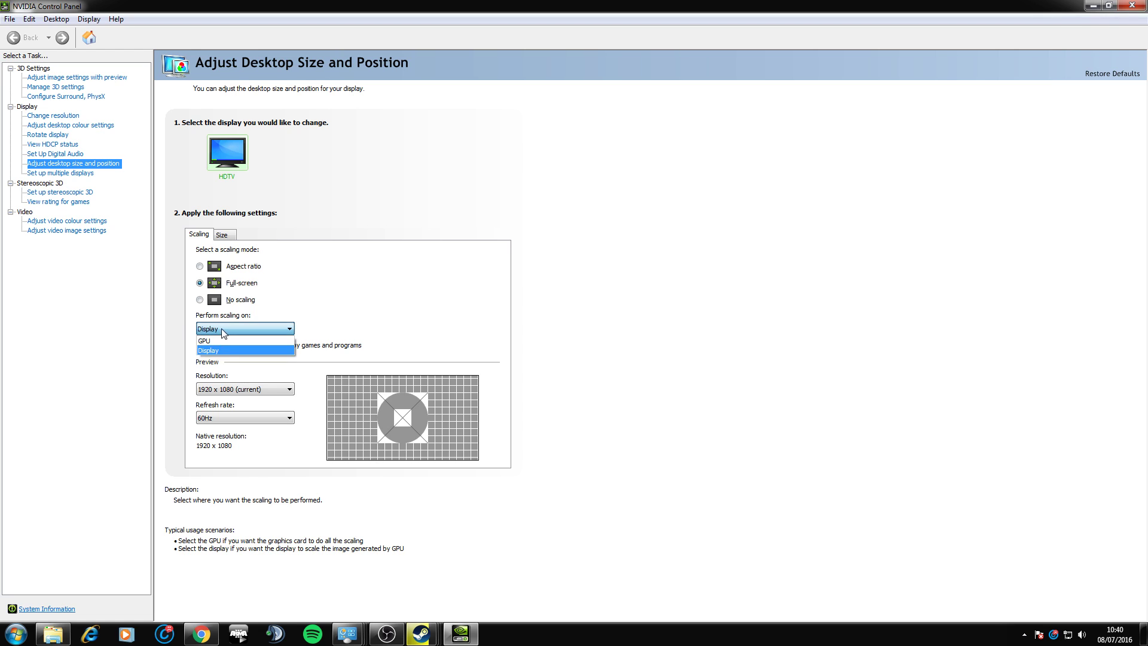
pyautogui.click(222, 330)
pyautogui.click(215, 283)
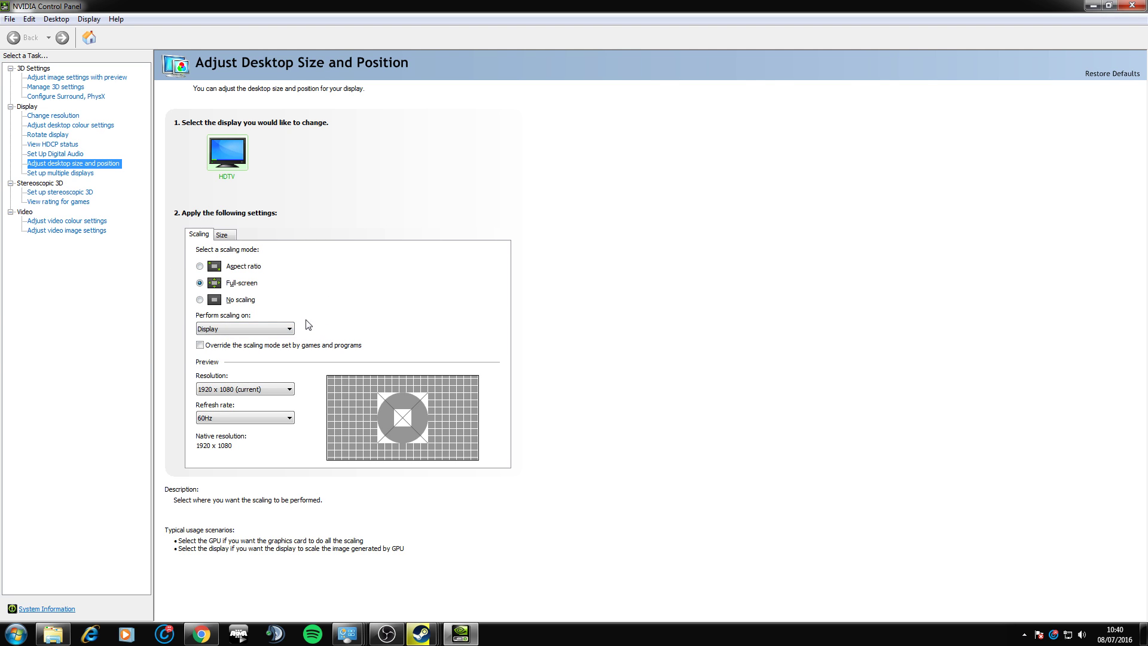
pyautogui.click(228, 329)
pyautogui.click(227, 328)
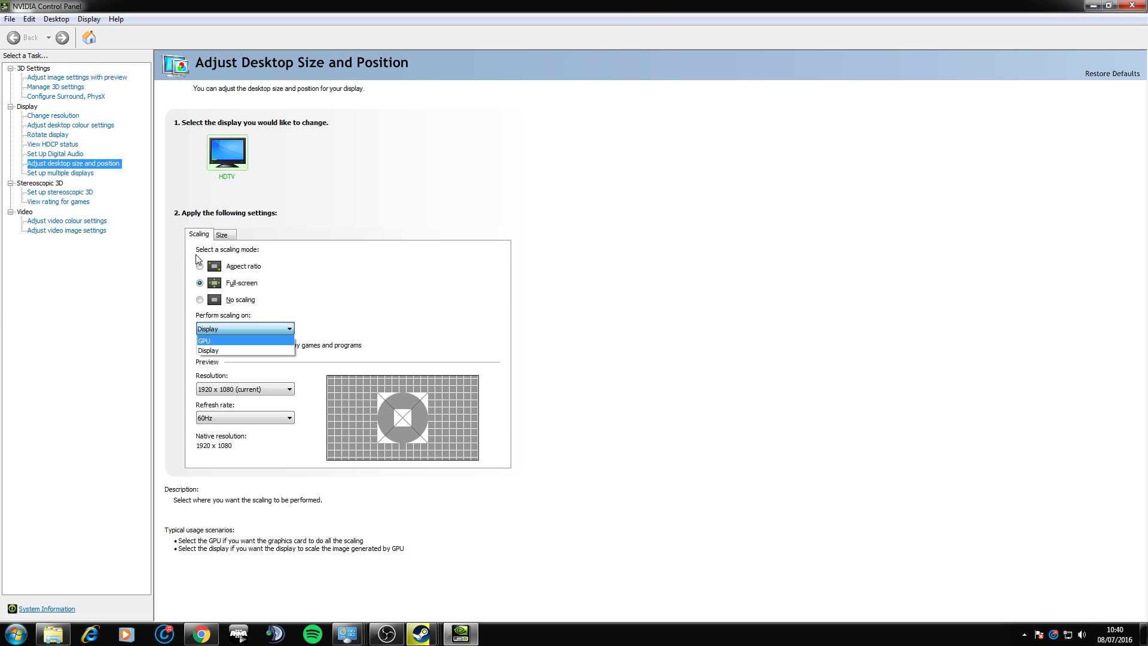
pyautogui.click(235, 326)
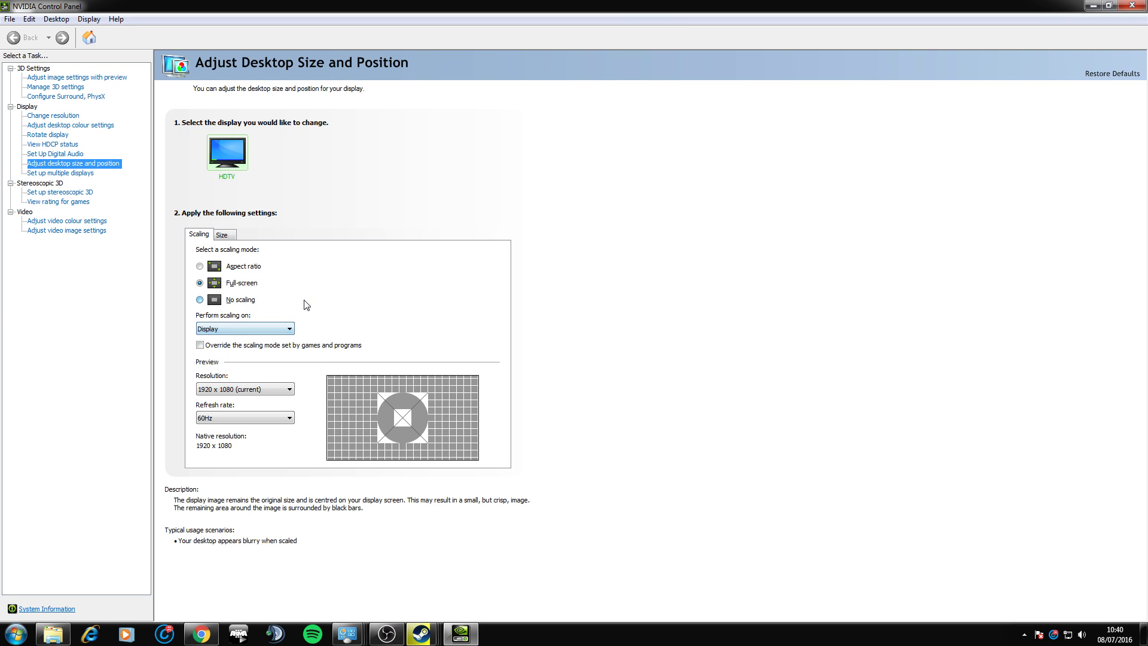
pyautogui.click(228, 235)
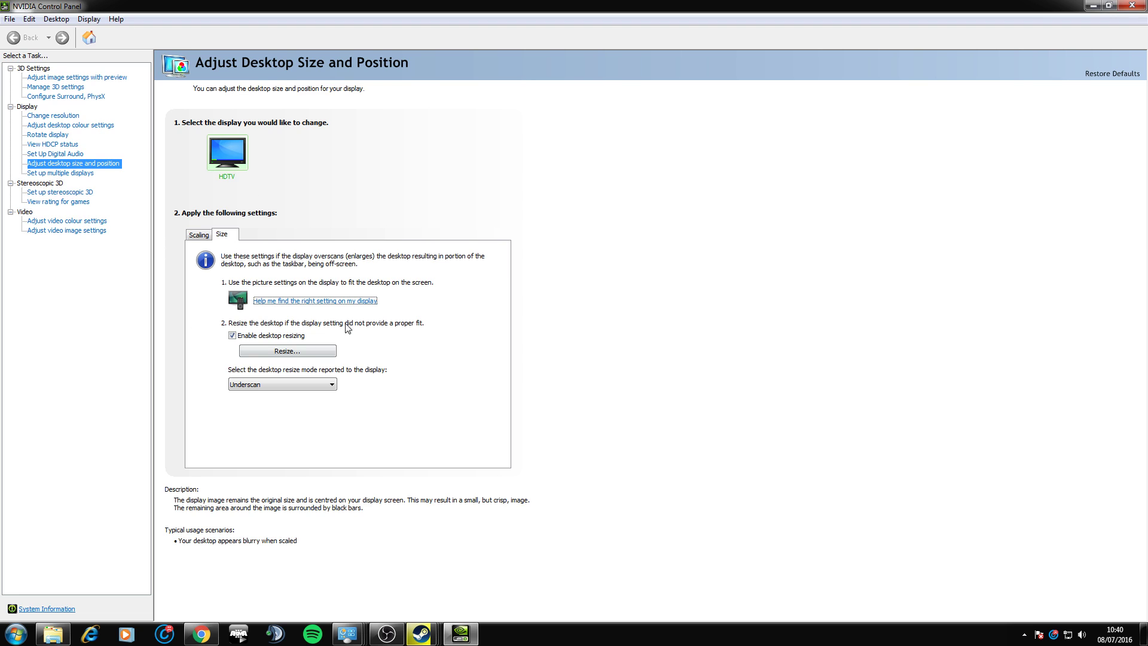
# Step: Turn Enable desktop resizing off and back on so it stays enabled
pyautogui.click(237, 338)
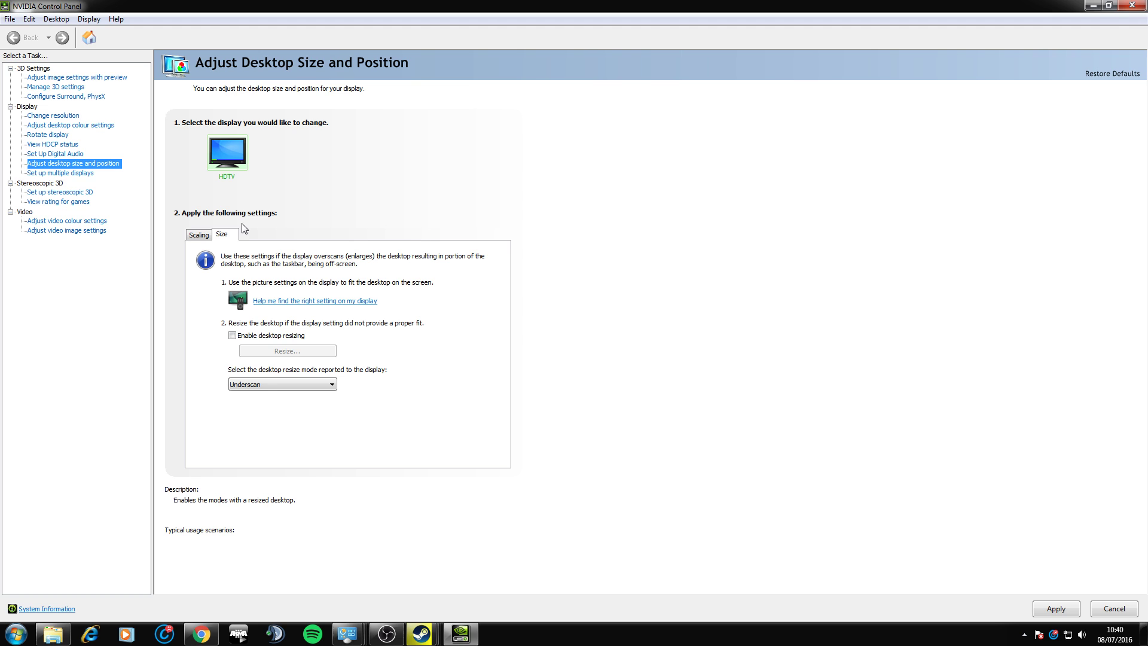
pyautogui.click(233, 336)
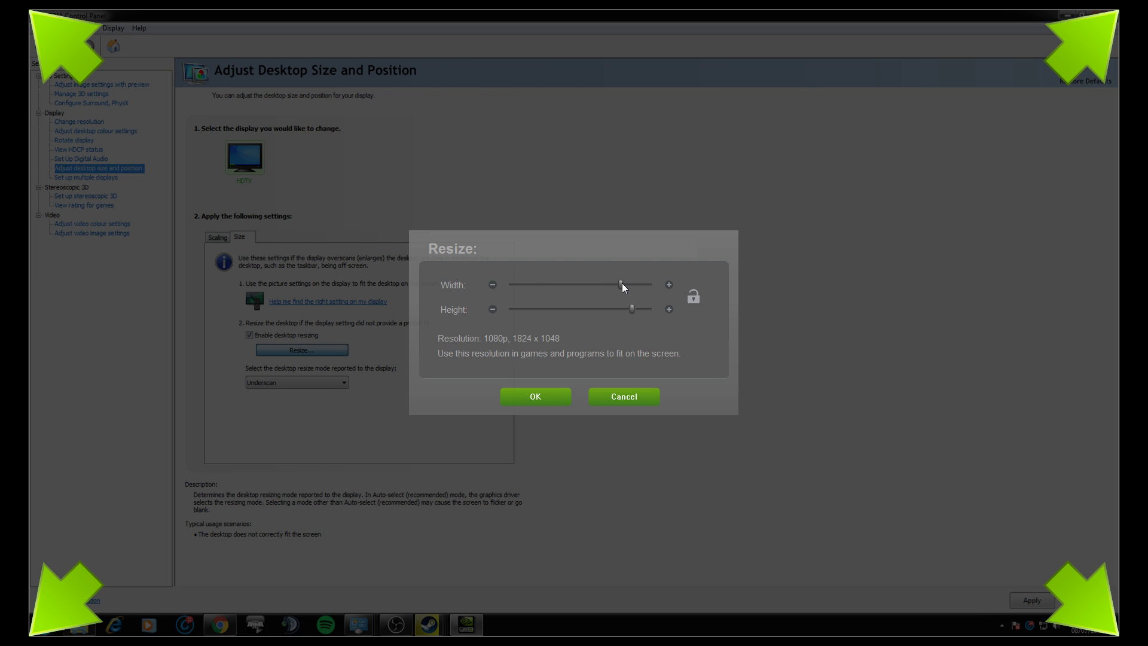
# Step: Widen the desktop to 1862 × 1048, leaving the height at 1048
pyautogui.moveTo(622, 288)
pyautogui.mouseDown()
pyautogui.moveTo(482, 289)
pyautogui.moveTo(605, 284)
pyautogui.mouseUp()
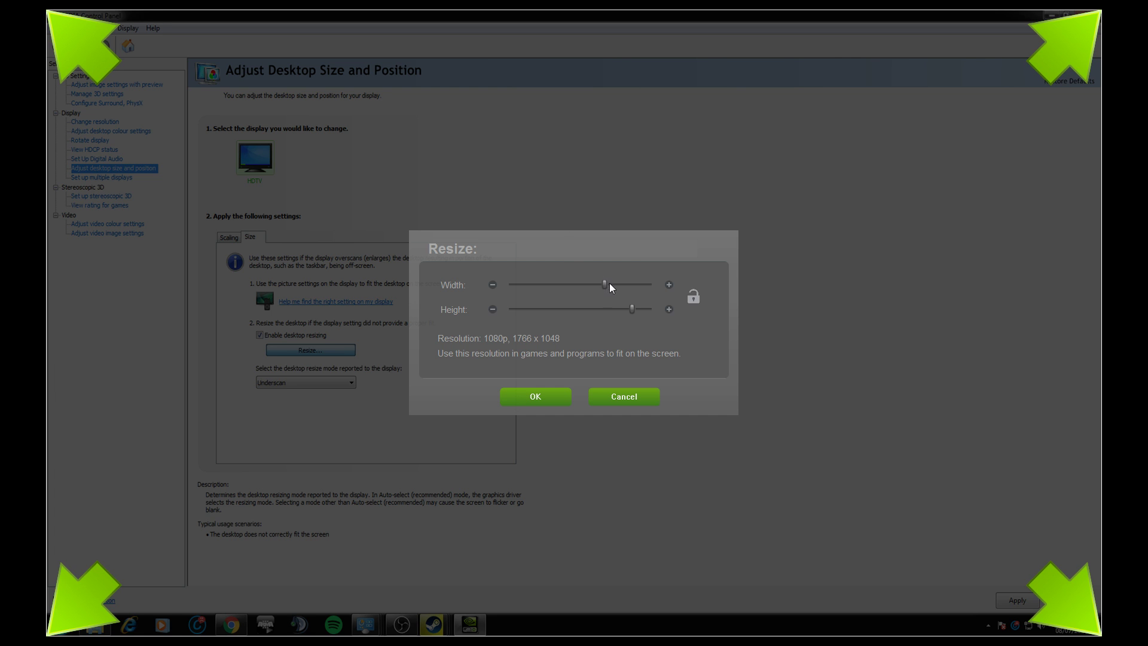
pyautogui.moveTo(611, 285); pyautogui.dragTo(635, 287)
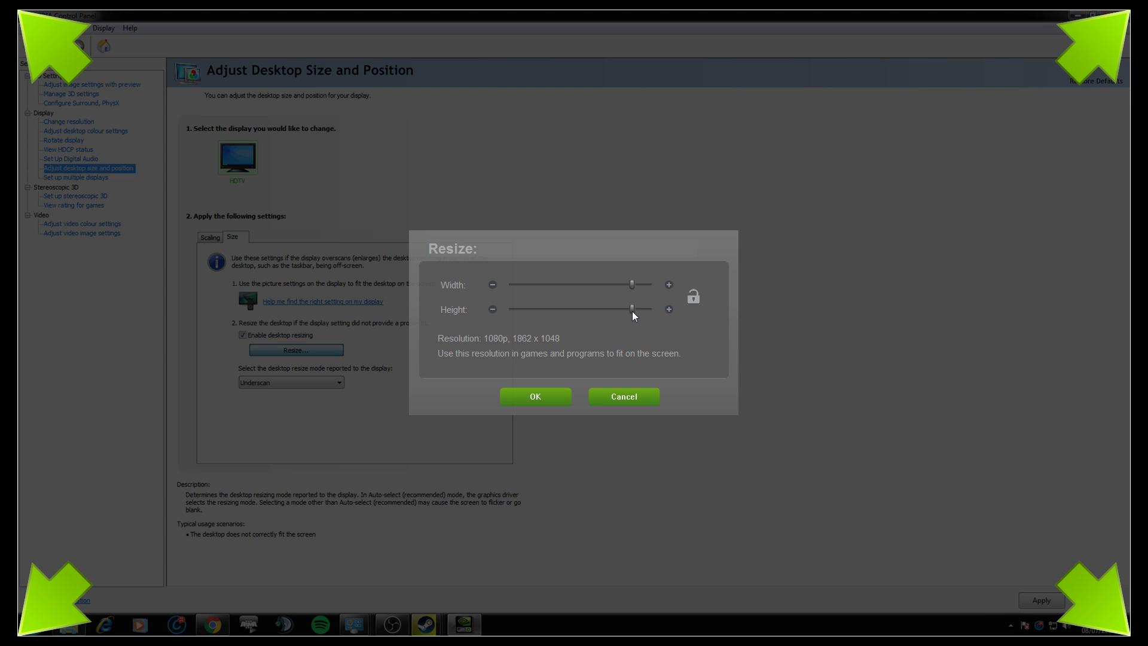
pyautogui.moveTo(633, 311); pyautogui.dragTo(637, 311)
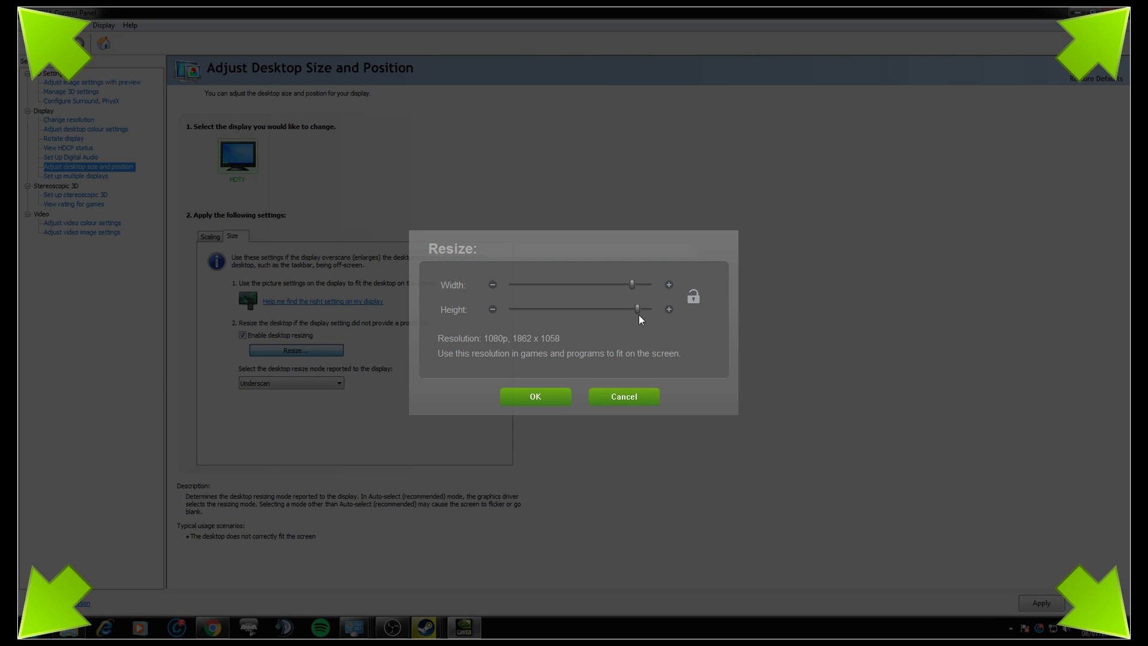
pyautogui.moveTo(638, 311); pyautogui.dragTo(633, 311)
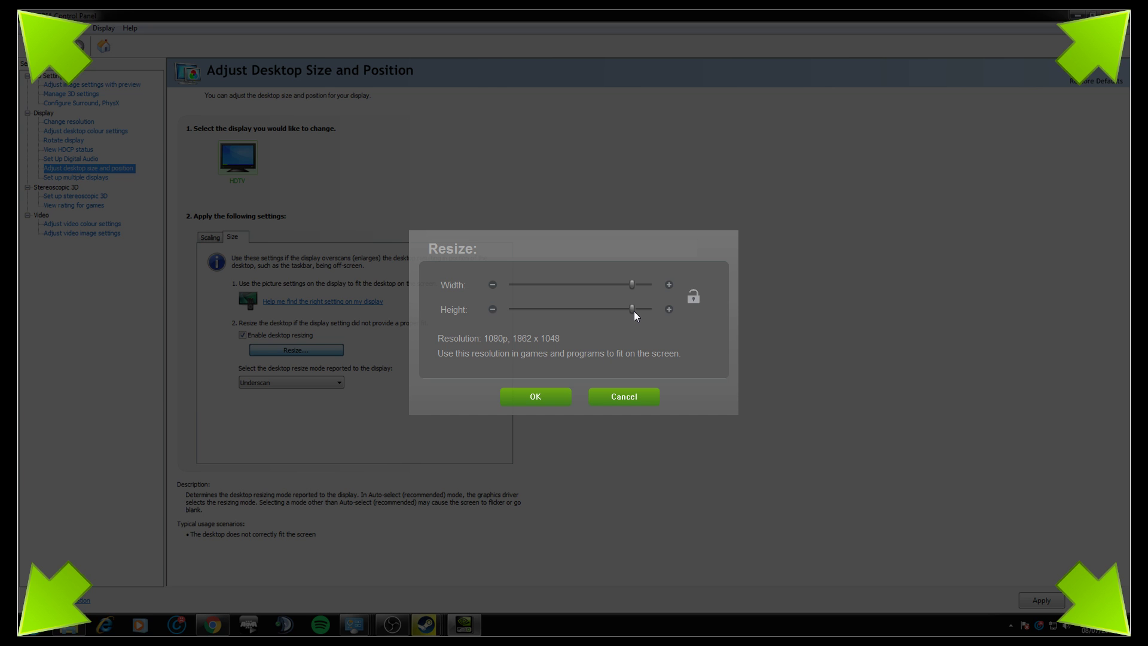
# Step: Keep the 1862 × 1048 resize and verify Windows Screen Resolution lists the HDTV at 1862 × 1048
pyautogui.click(556, 399)
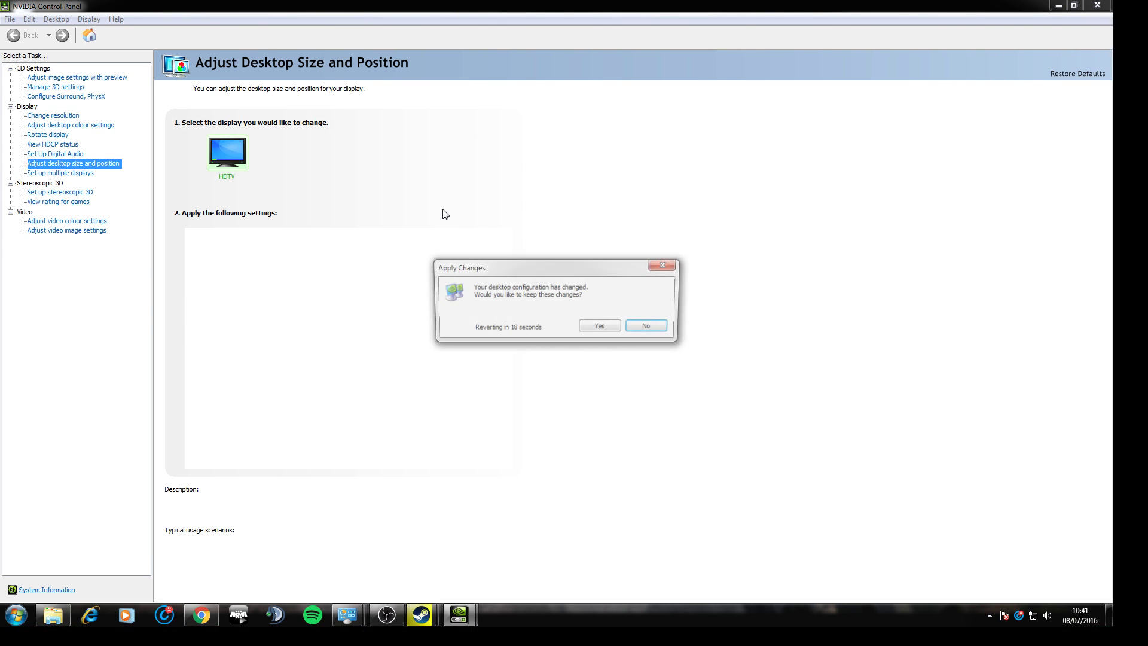
pyautogui.click(605, 329)
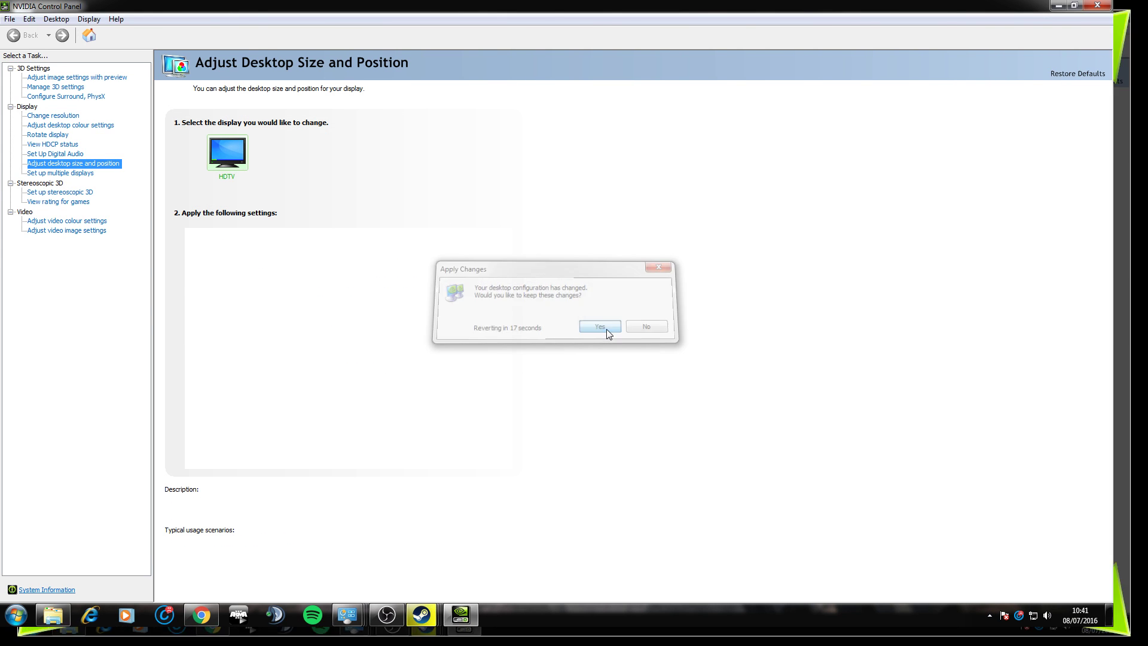
pyautogui.click(17, 615)
pyautogui.click(179, 415)
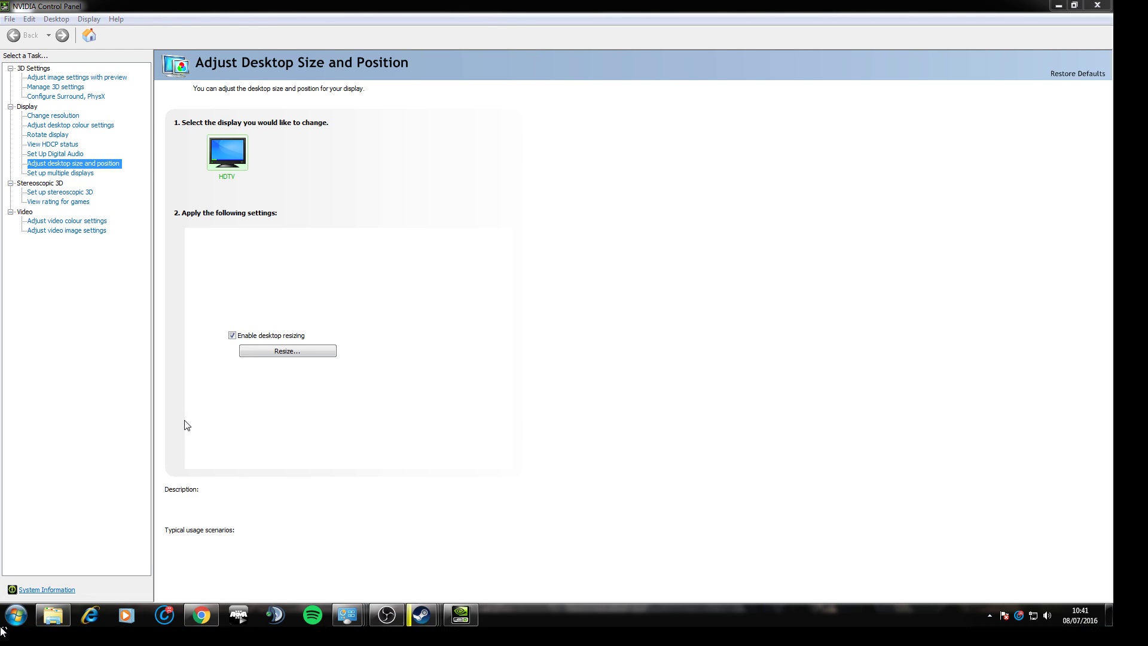
pyautogui.click(607, 238)
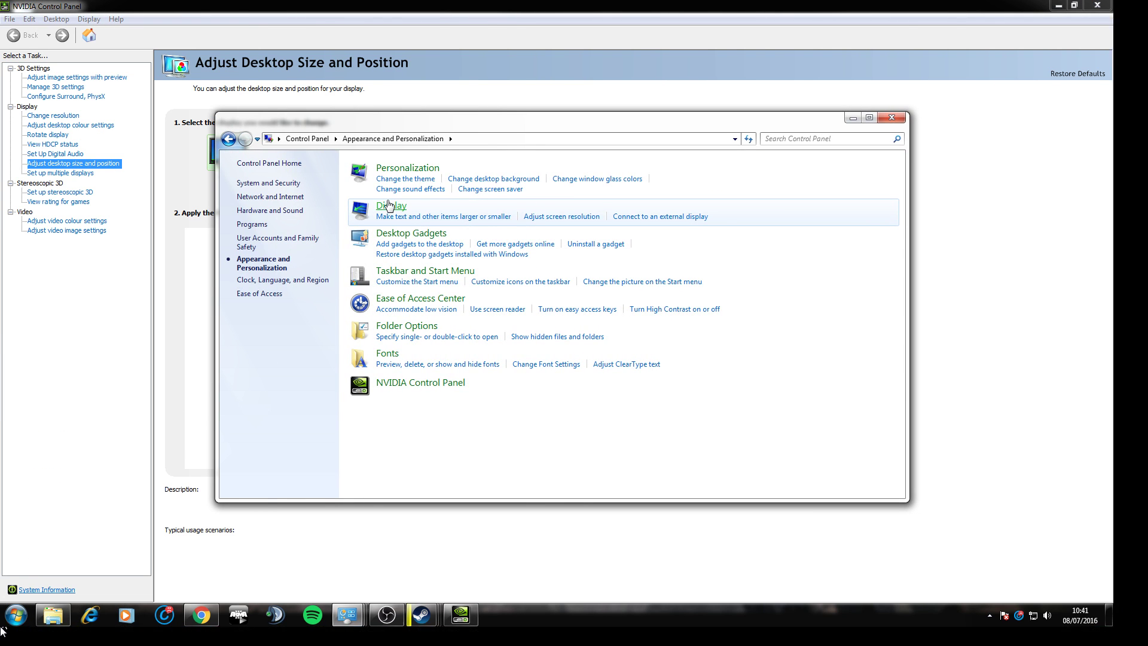
pyautogui.click(264, 185)
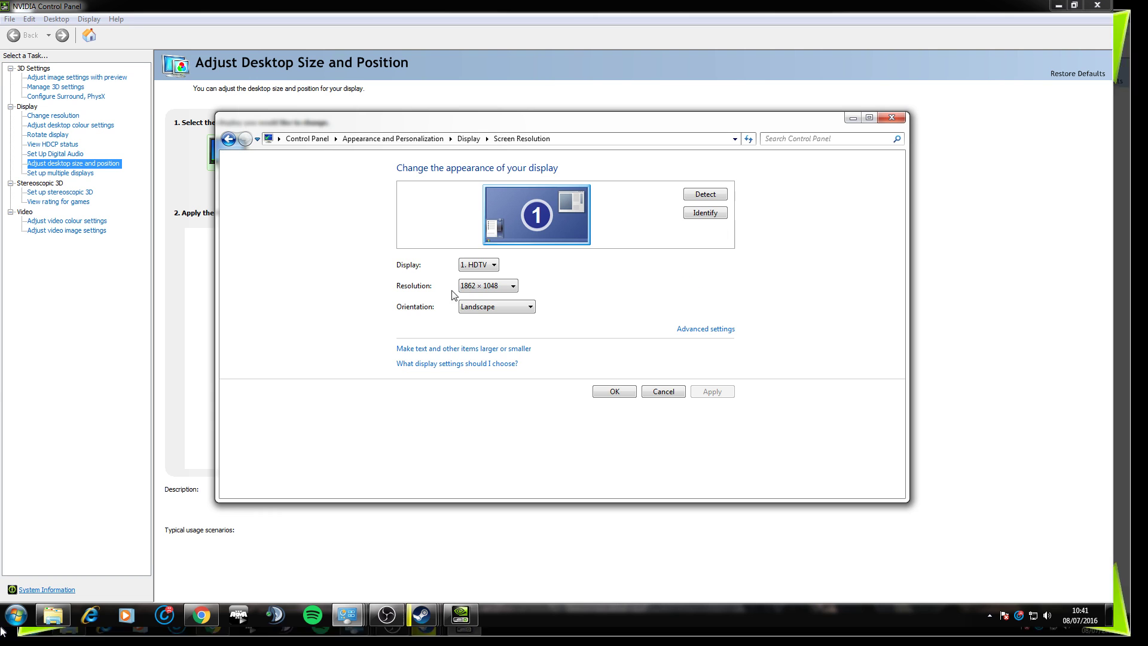
pyautogui.click(487, 287)
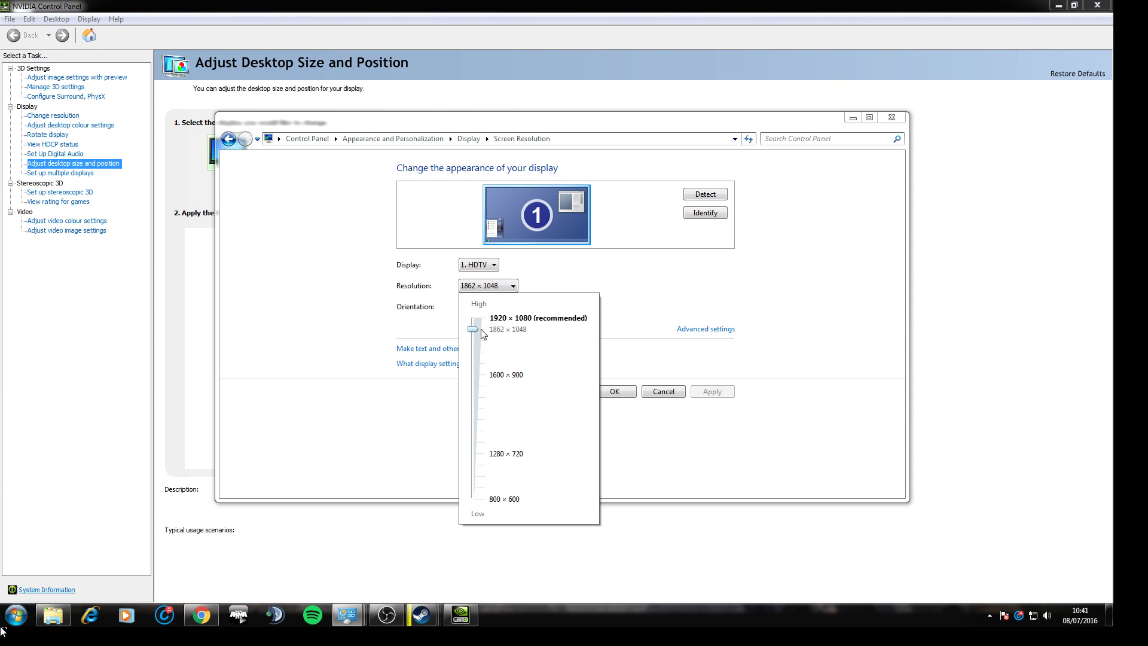
pyautogui.click(556, 288)
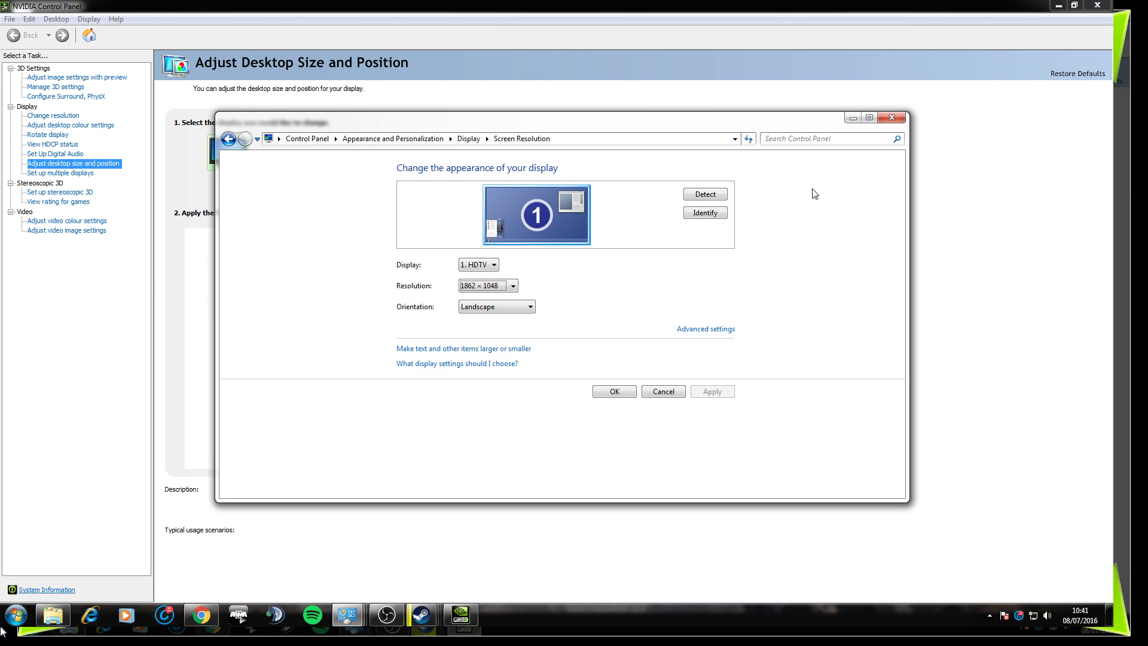